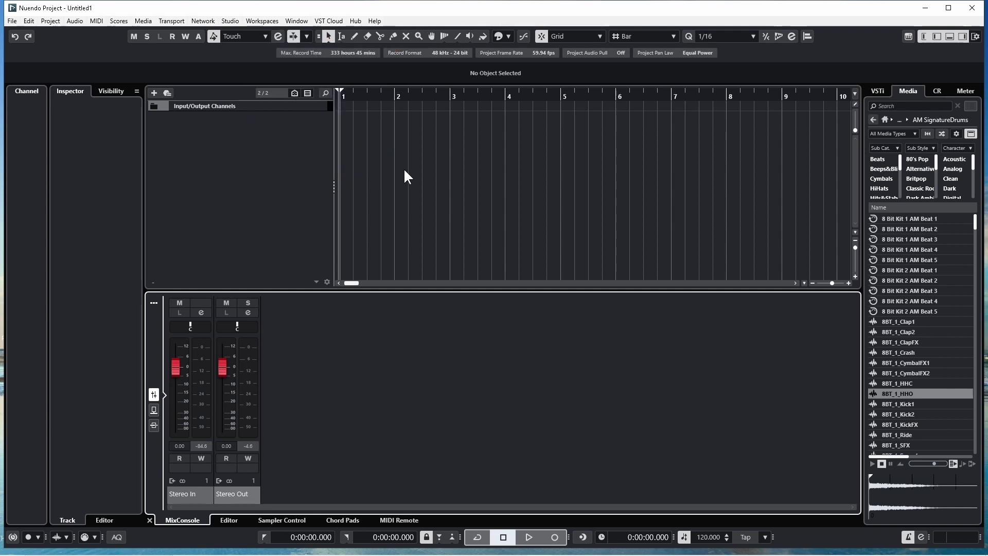
# Step: Open the Audio Connections setup and display the output buses
pyautogui.click(231, 21)
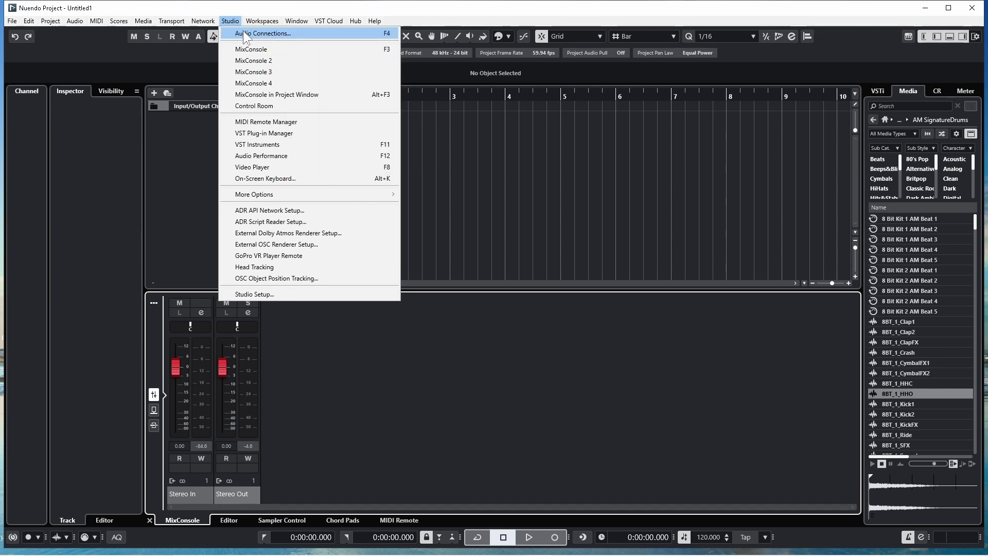
pyautogui.click(243, 31)
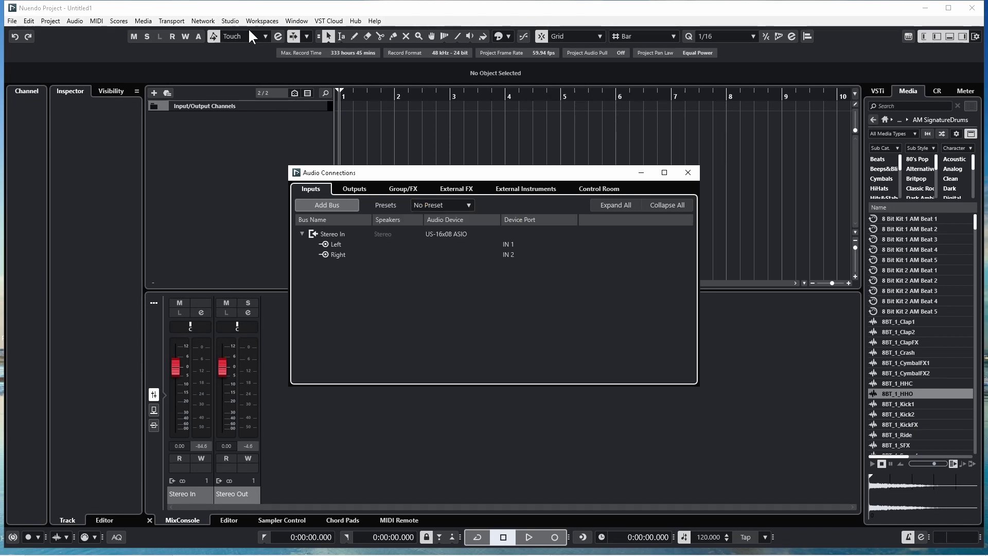
pyautogui.click(351, 191)
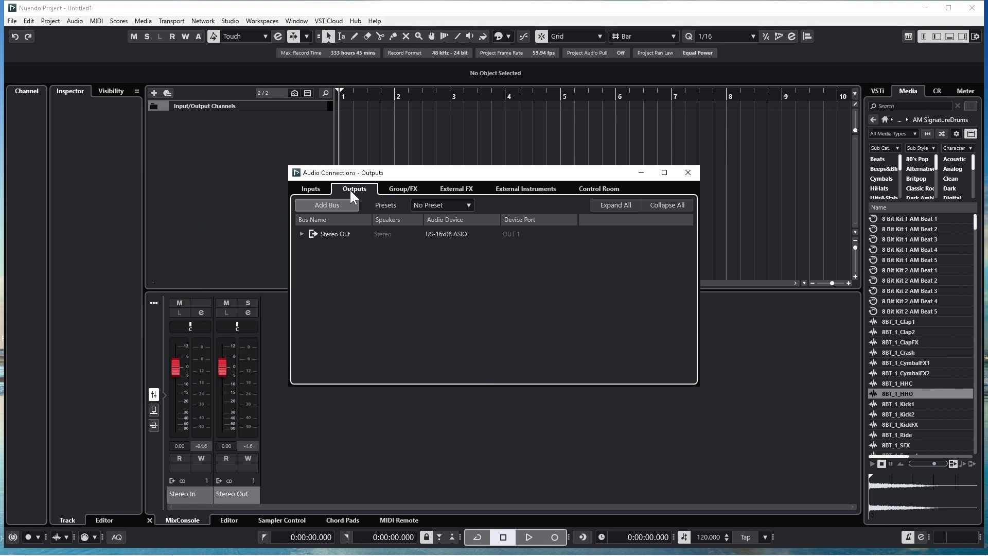
# Step: Add one output bus with the Stereo configuration, named Stereo Out 2
pyautogui.click(338, 203)
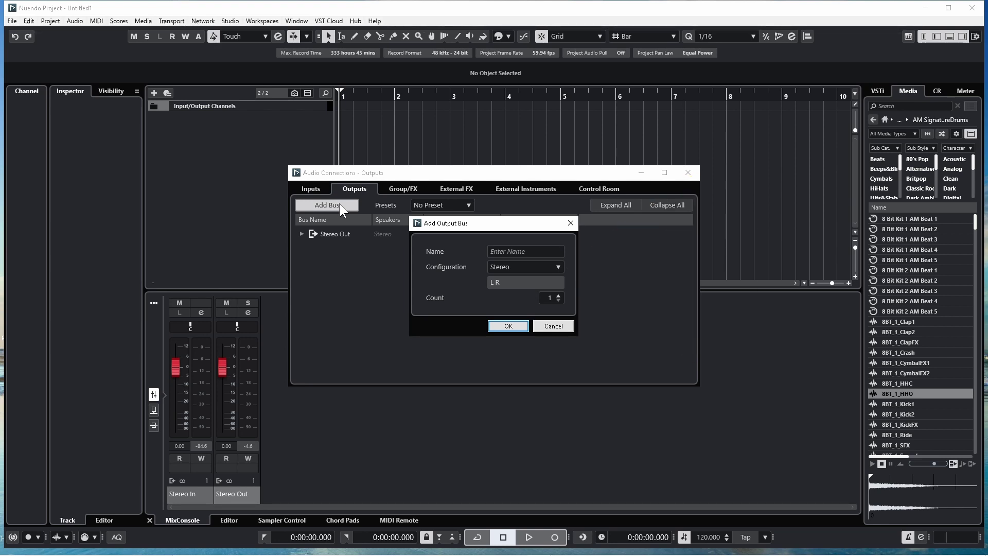
pyautogui.click(559, 267)
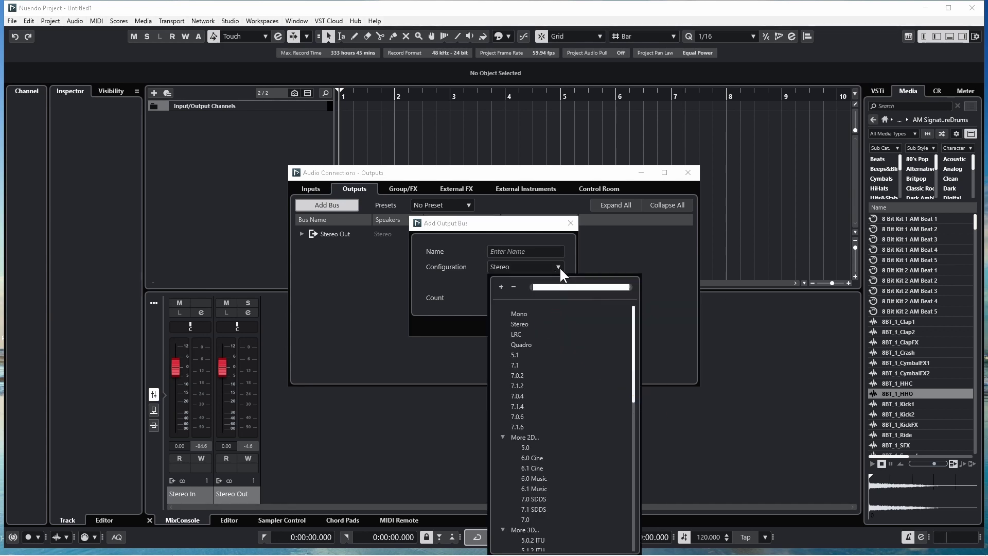
pyautogui.click(527, 324)
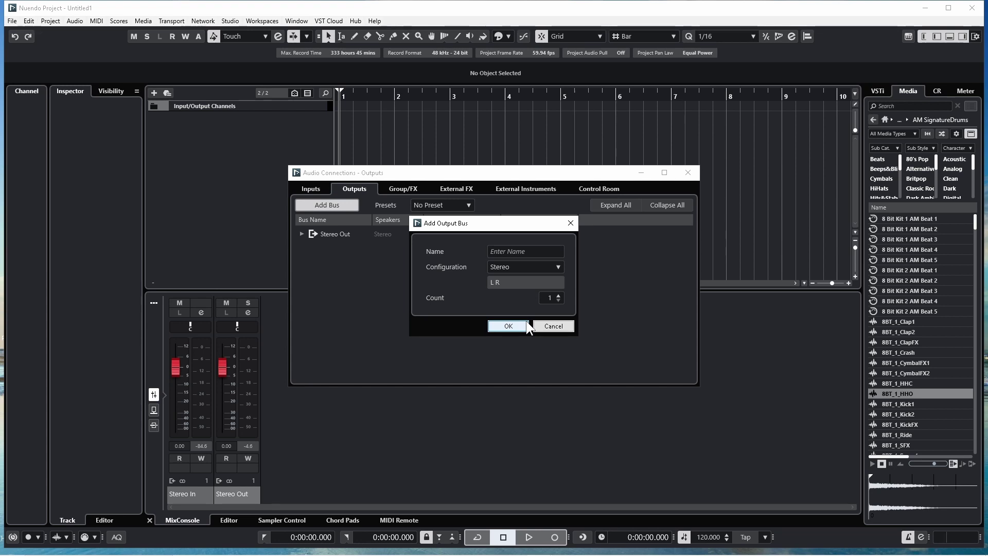
pyautogui.click(516, 252)
pyautogui.write('S')
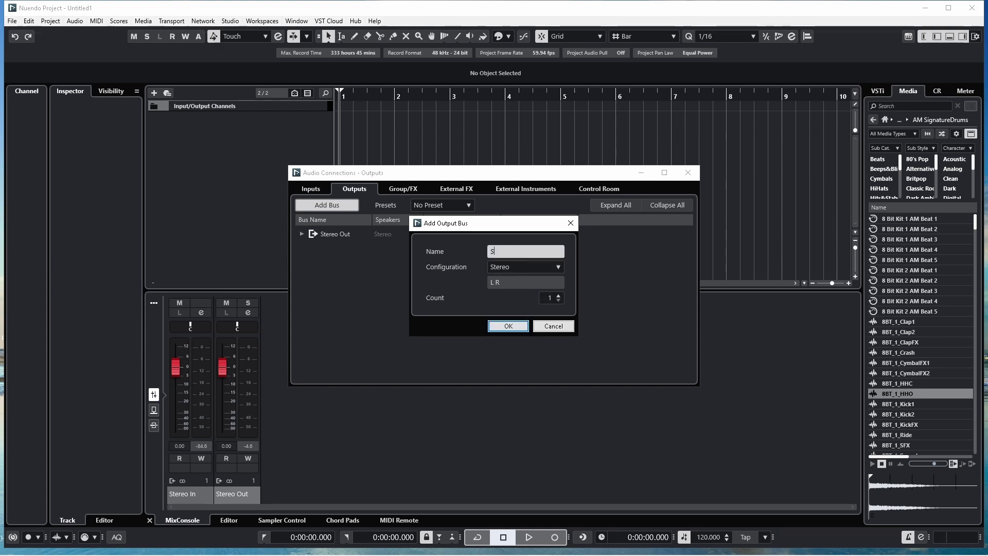
pyautogui.write('tereo Out 2')
pyautogui.click(497, 325)
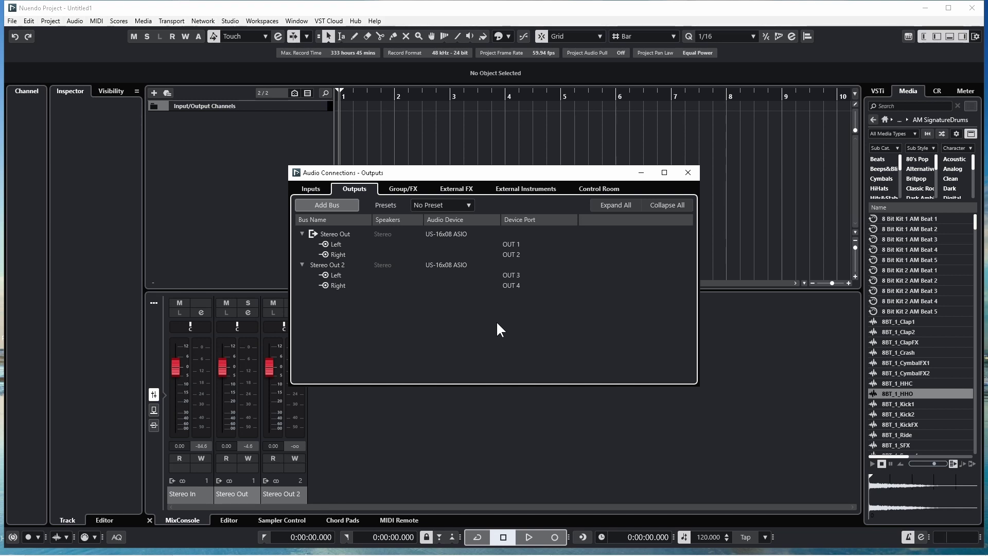
pyautogui.click(303, 264)
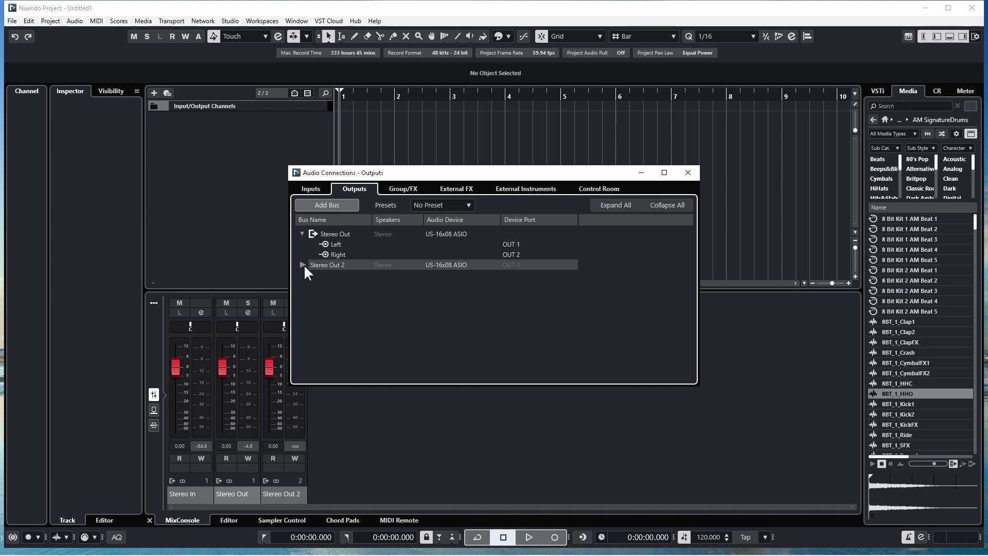
pyautogui.click(302, 233)
pyautogui.click(302, 233)
pyautogui.click(303, 264)
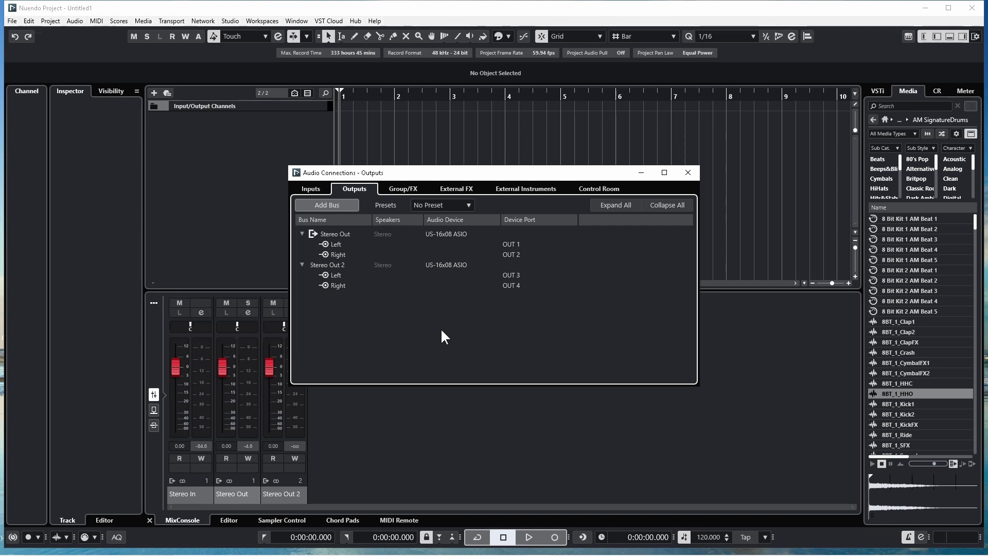
# Step: Add another stereo output bus named Stereo Out 3
pyautogui.click(334, 204)
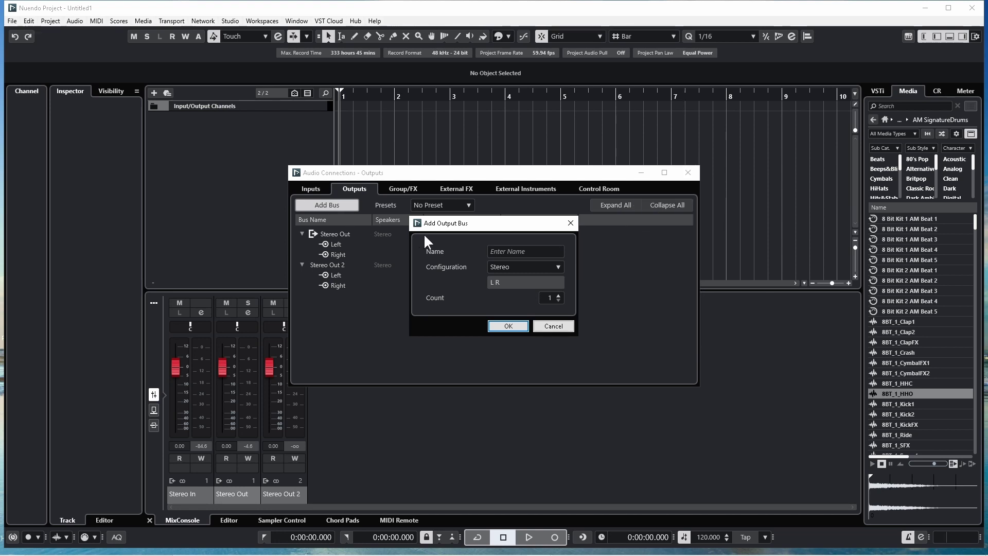
pyautogui.click(495, 251)
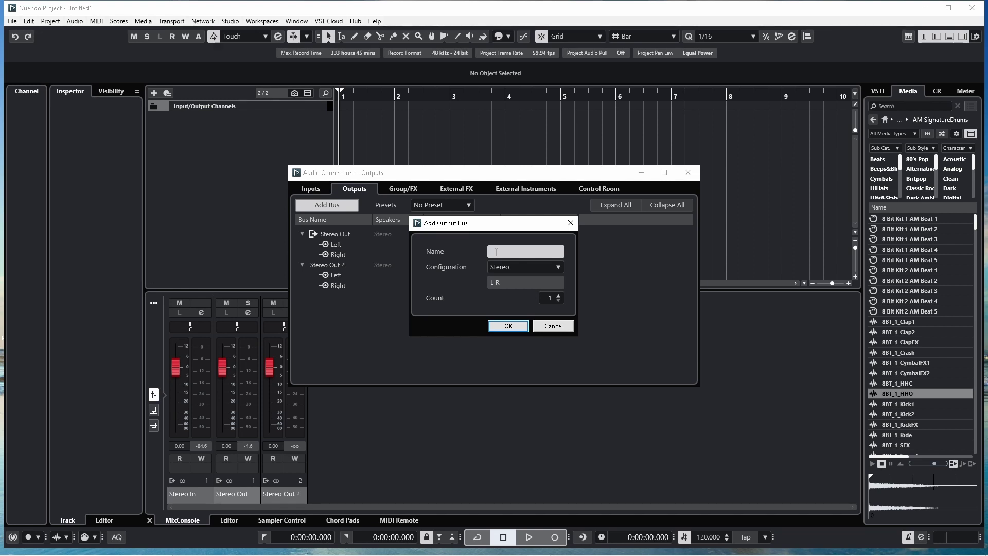
pyautogui.write('Stereo Out 3')
pyautogui.click(504, 326)
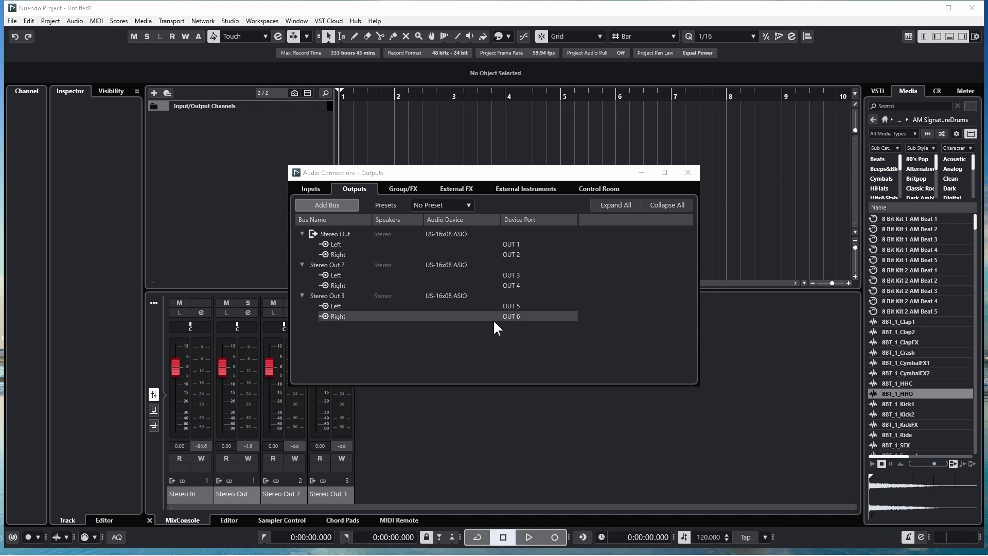
# Step: Add a further stereo output bus named Stereo Out 4
pyautogui.click(321, 205)
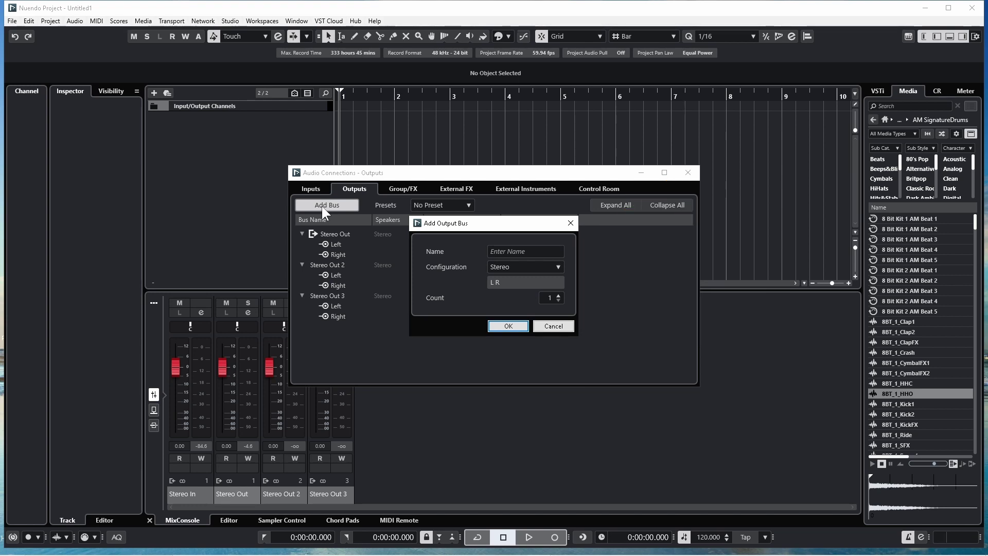
pyautogui.click(499, 250)
pyautogui.write('Ster')
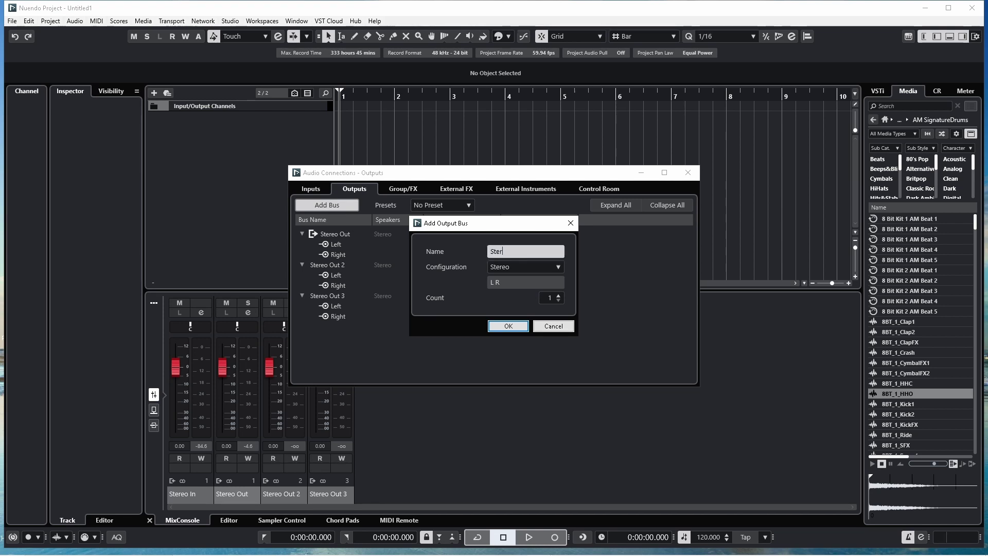
pyautogui.write('eo Out 4')
pyautogui.click(502, 326)
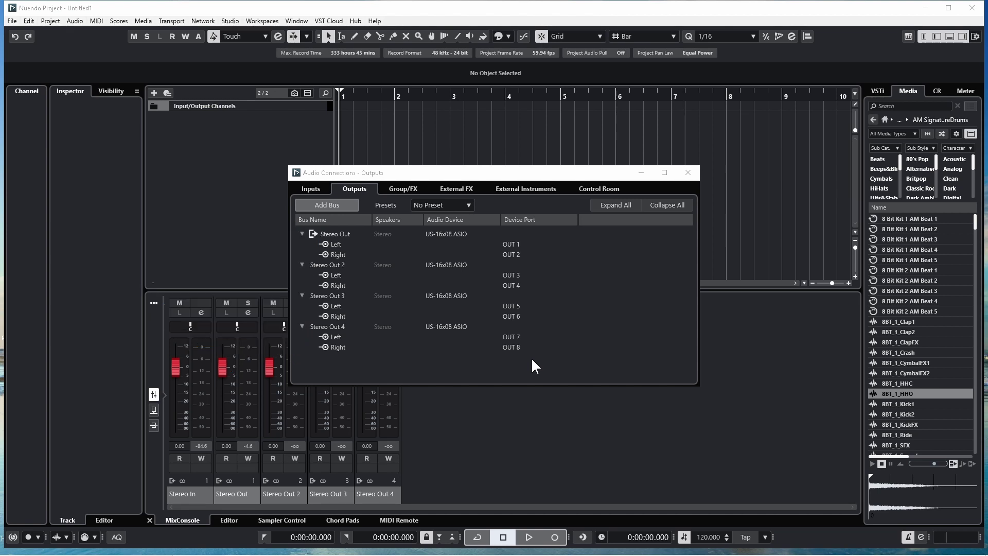
# Step: Add a Mono output bus named Mono Output 1 and assign its device port to OUT 7
pyautogui.click(335, 204)
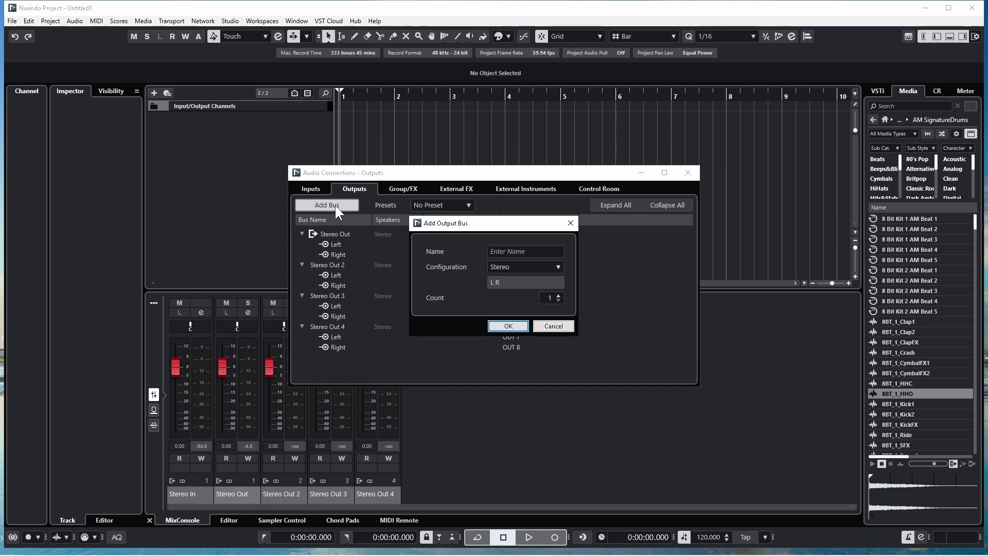
pyautogui.click(558, 263)
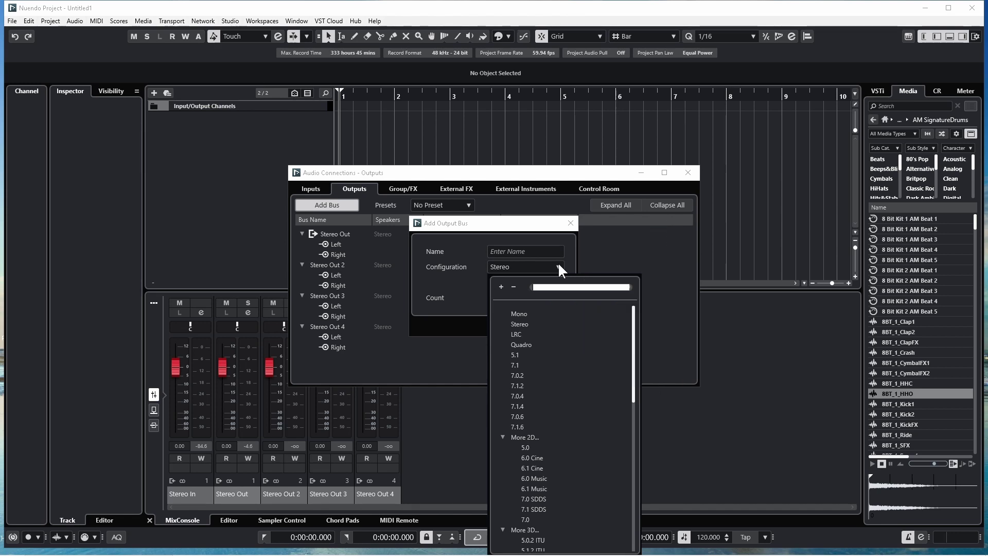
pyautogui.click(537, 312)
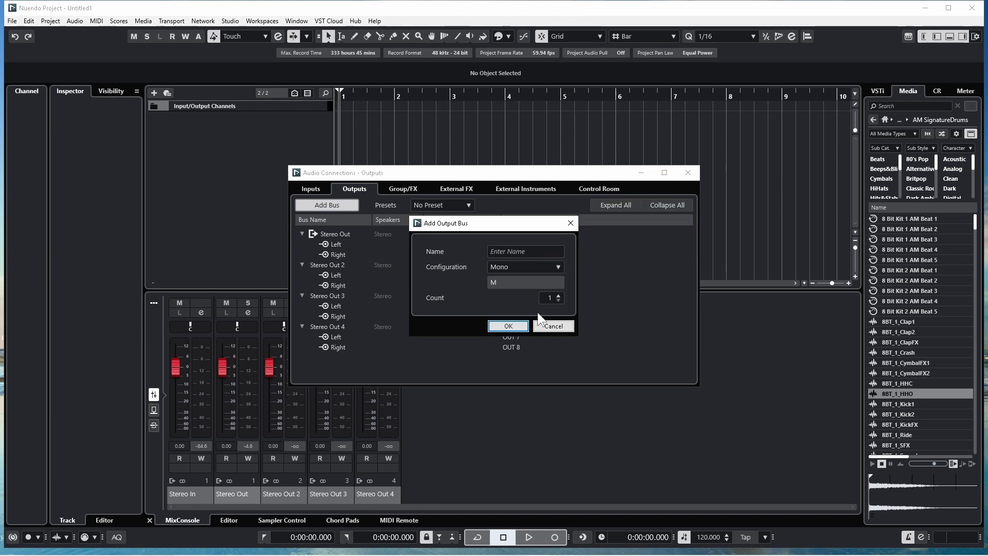
pyautogui.click(509, 251)
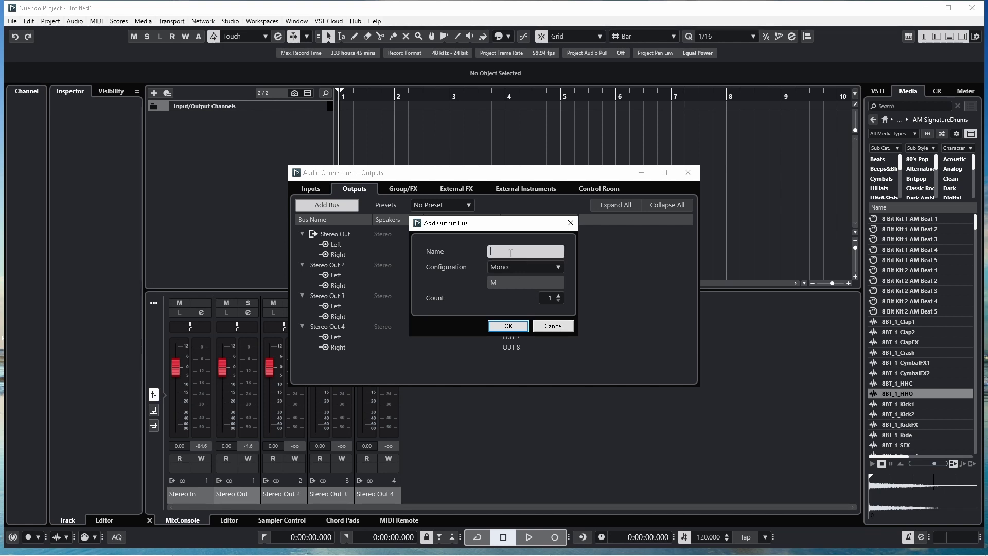
pyautogui.write('Mono Output 1')
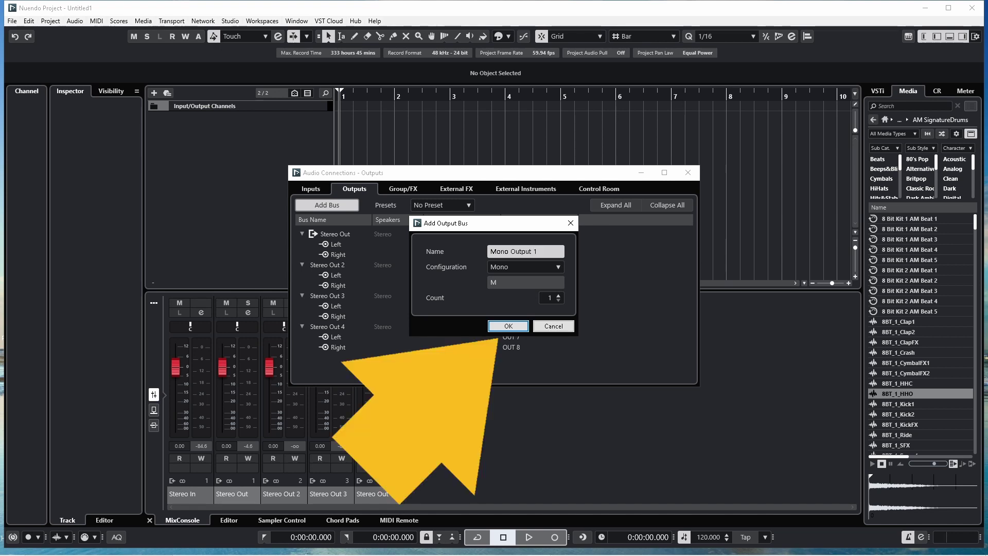
pyautogui.click(506, 326)
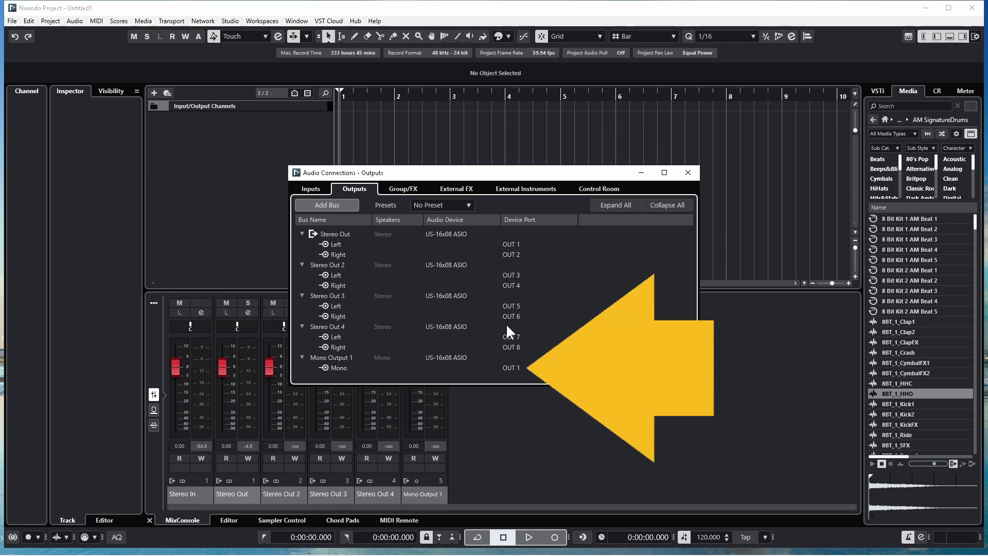
pyautogui.click(516, 367)
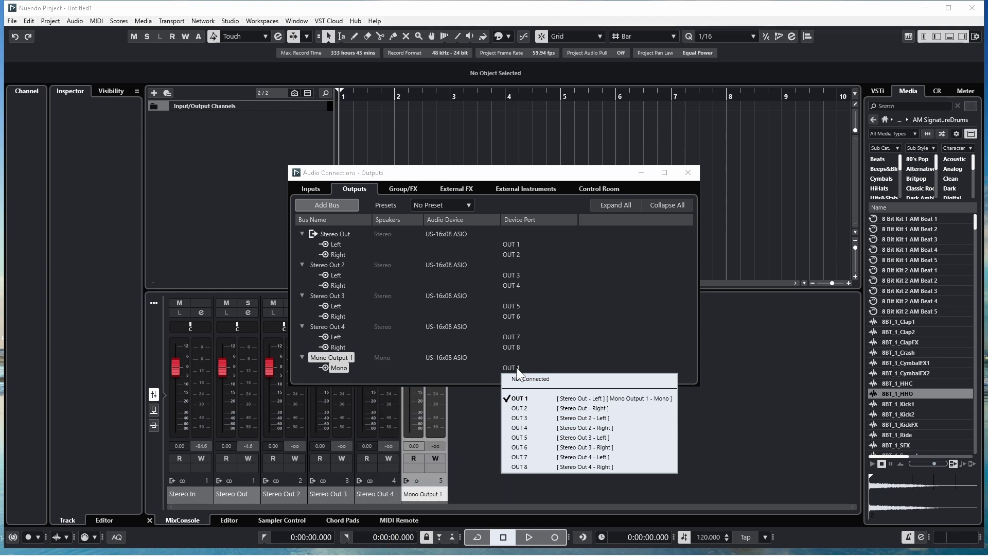
pyautogui.click(524, 455)
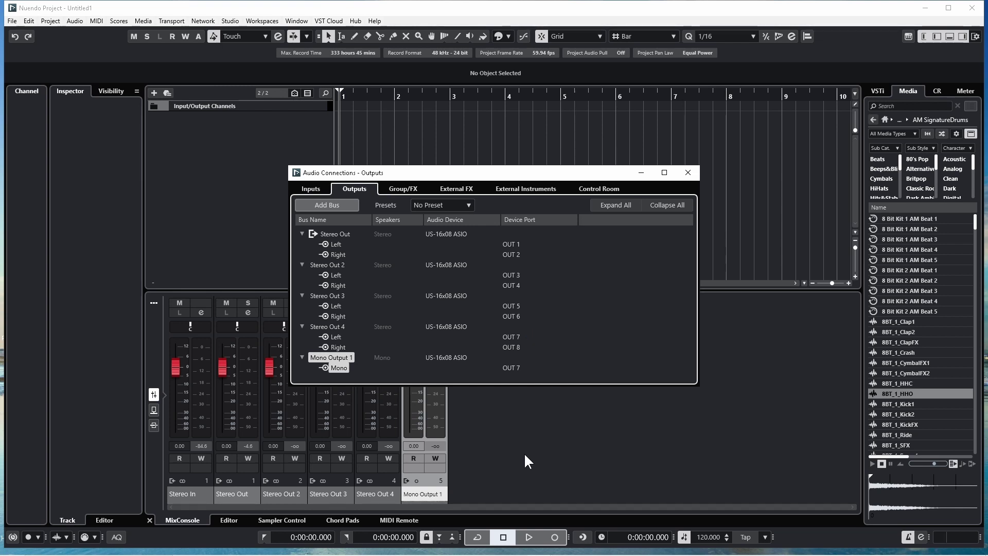
# Step: Try assigning the left channel of Stereo Out 4 to device port OUT 3
pyautogui.click(520, 336)
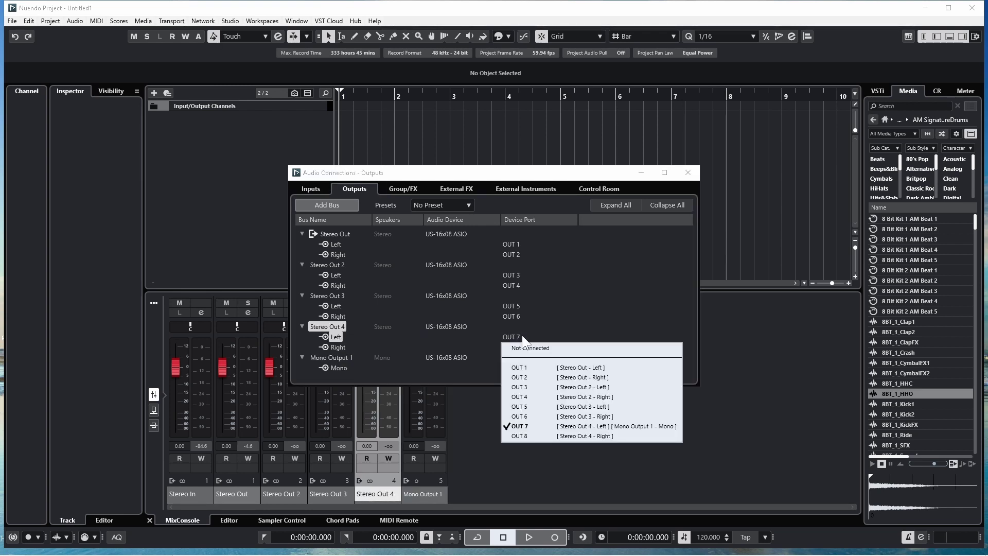
pyautogui.click(530, 386)
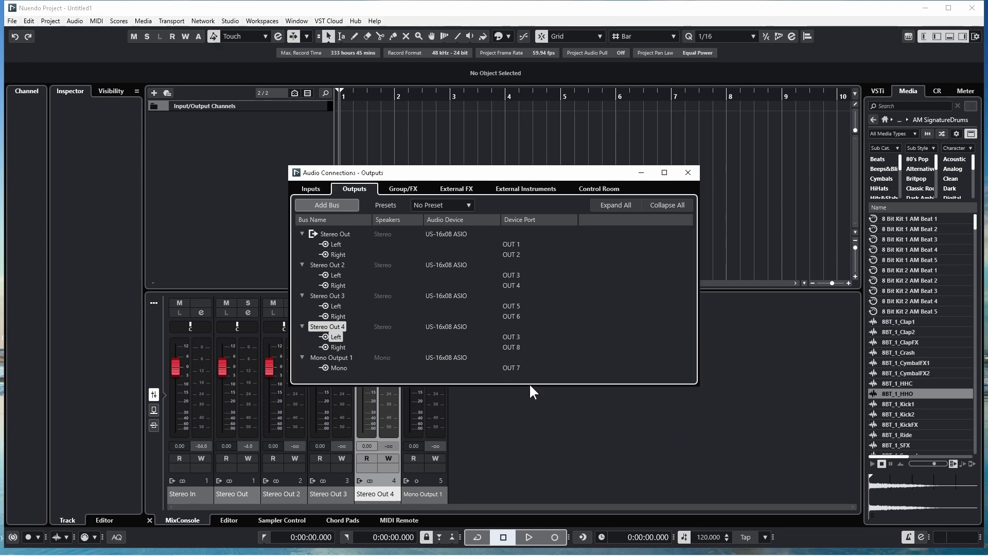
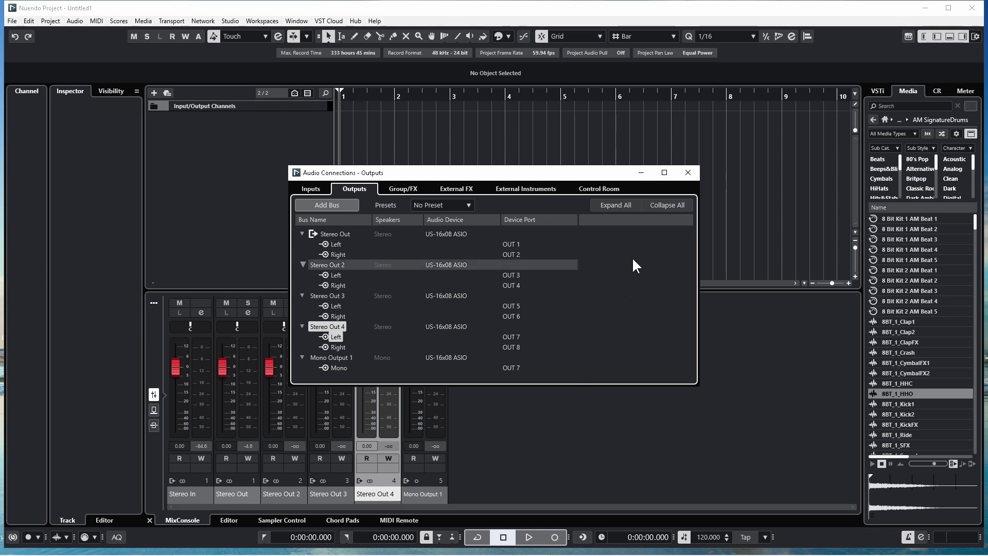
# Step: Close the Audio Connections setup and add a mono audio track named vox 1
pyautogui.click(686, 172)
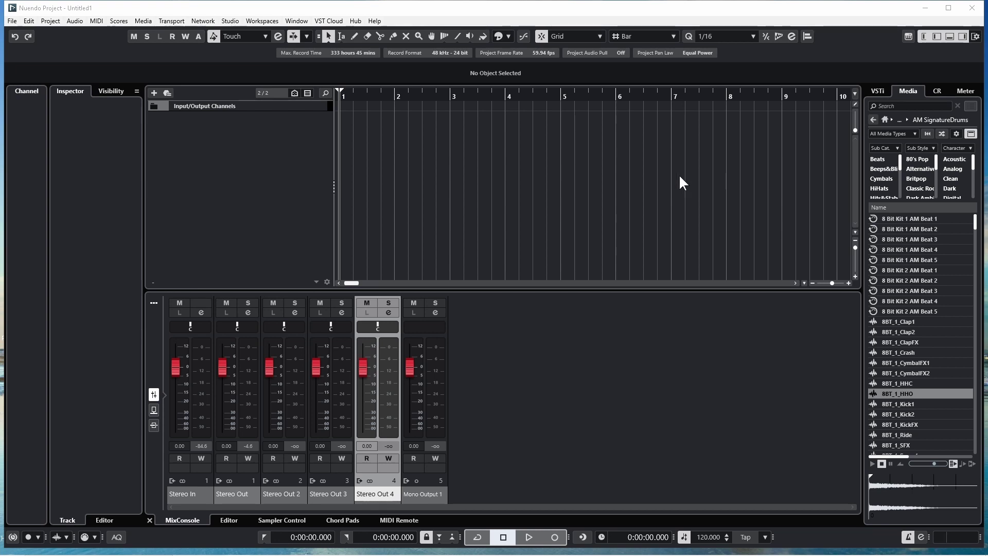
pyautogui.click(153, 94)
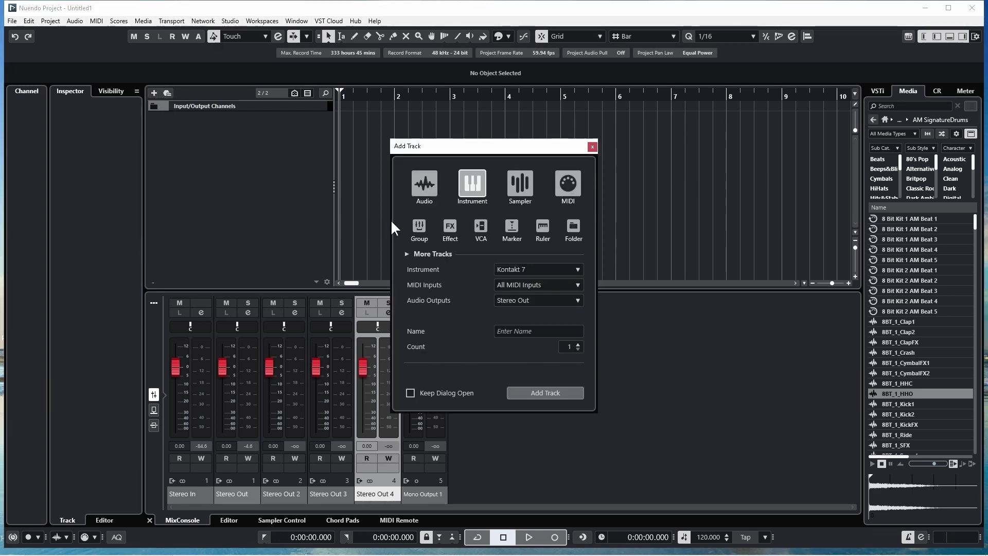
pyautogui.click(432, 188)
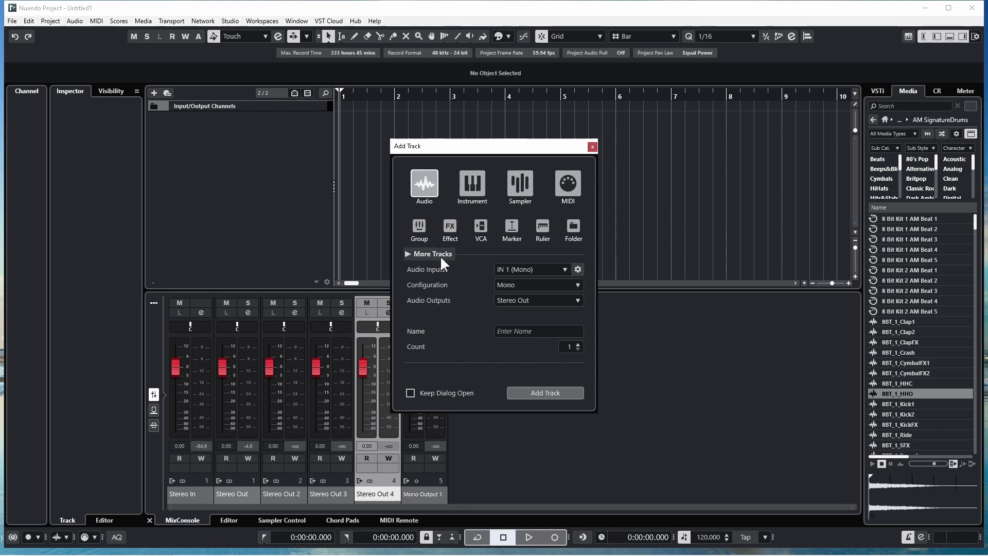
pyautogui.click(511, 331)
pyautogui.write('v')
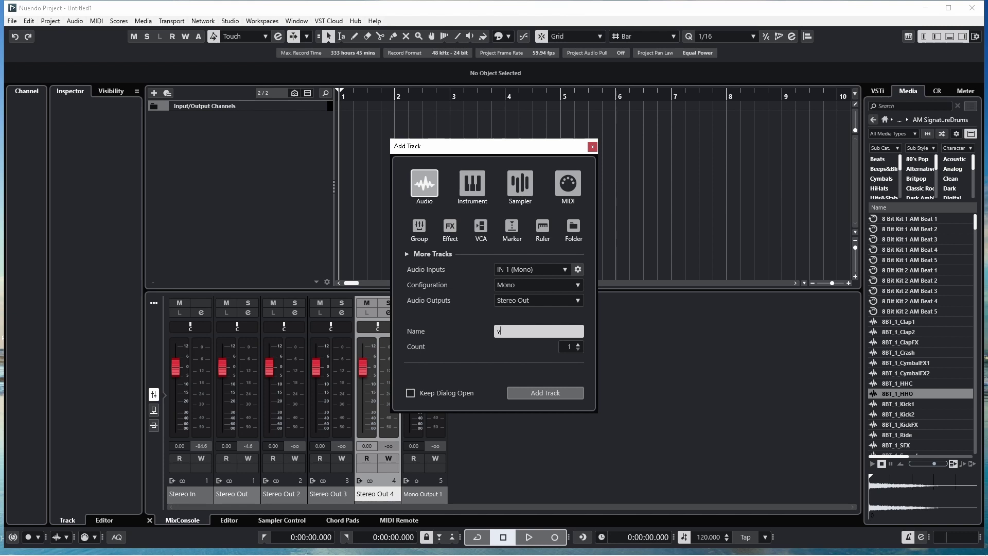
pyautogui.write('ox 1')
pyautogui.click(536, 391)
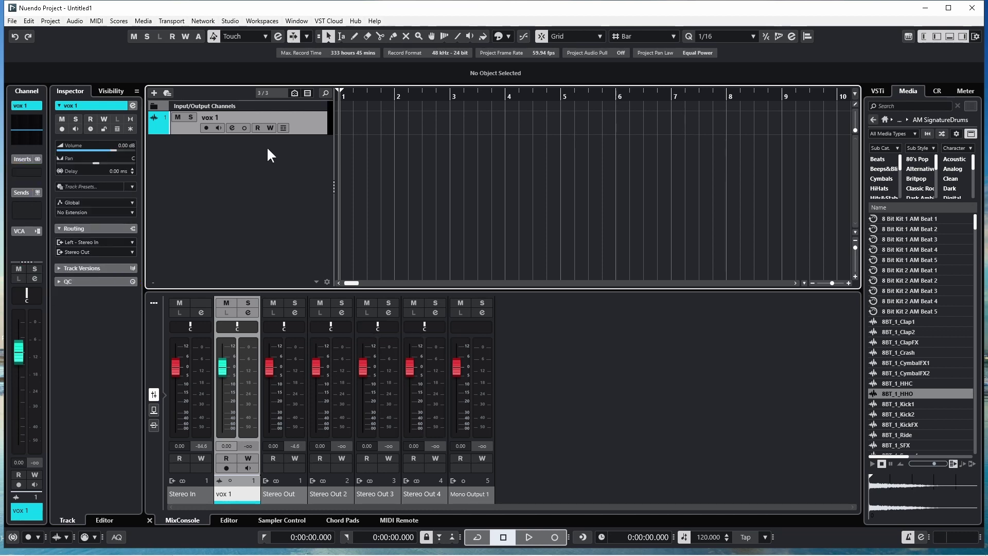
# Step: Select the vox 1 track and view the output buses available in its output routing
pyautogui.click(253, 108)
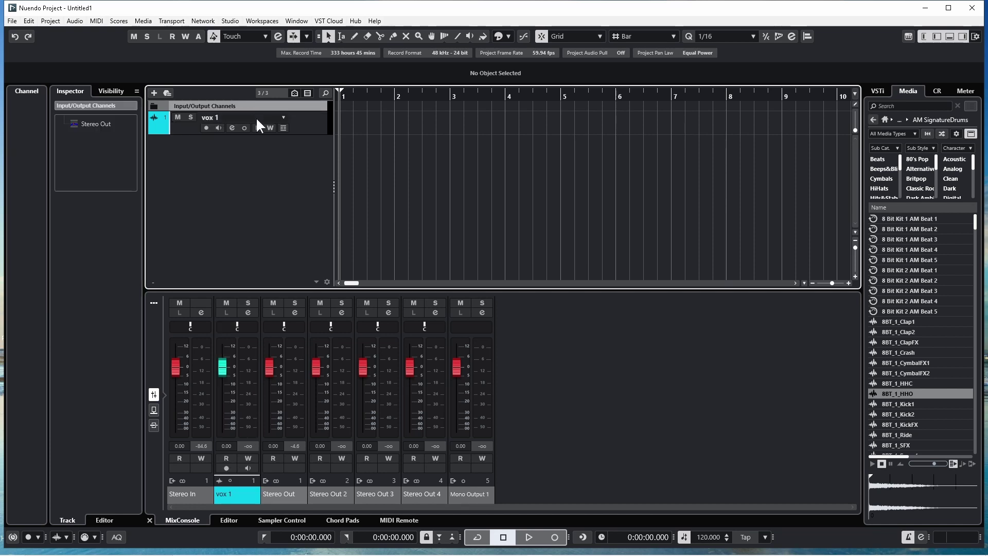
pyautogui.click(258, 119)
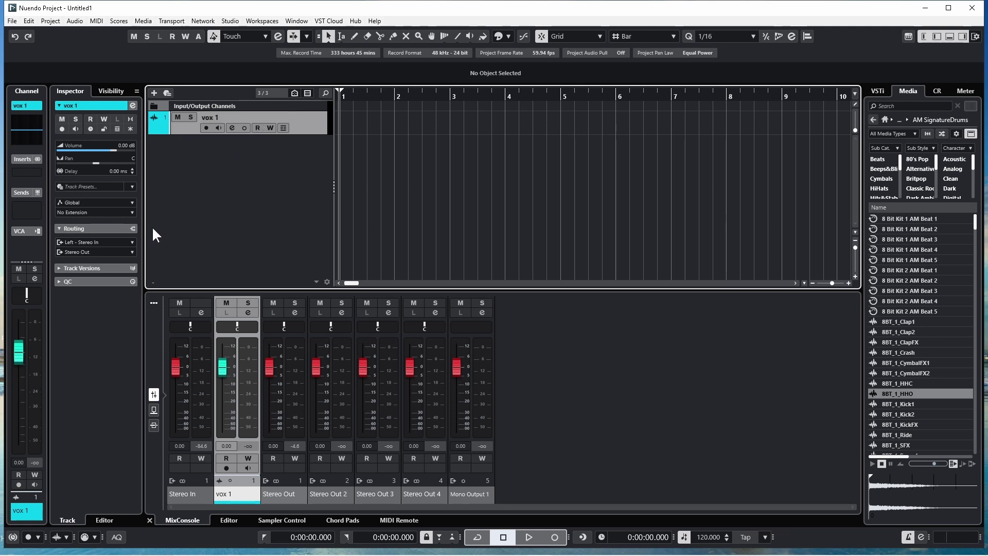
pyautogui.click(132, 252)
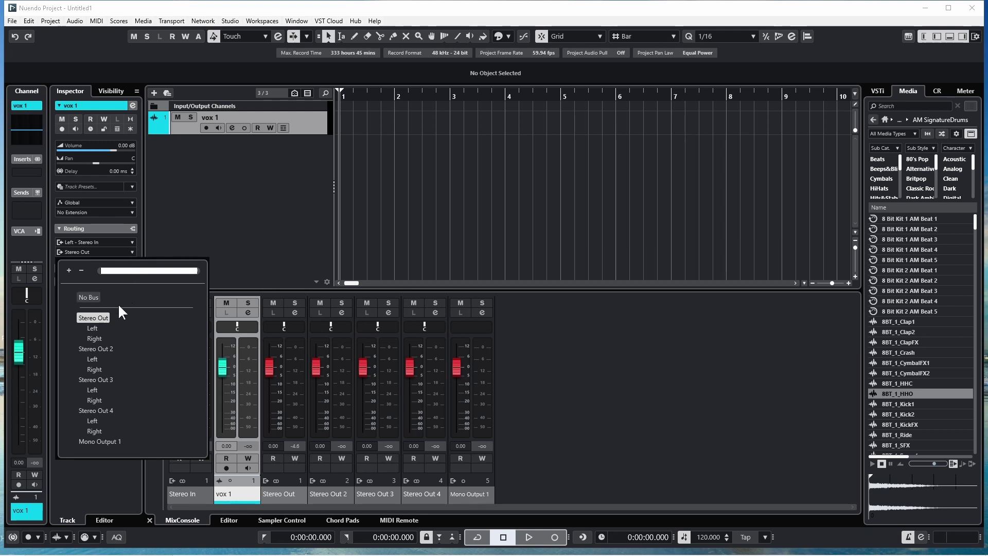
pyautogui.press('Escape')
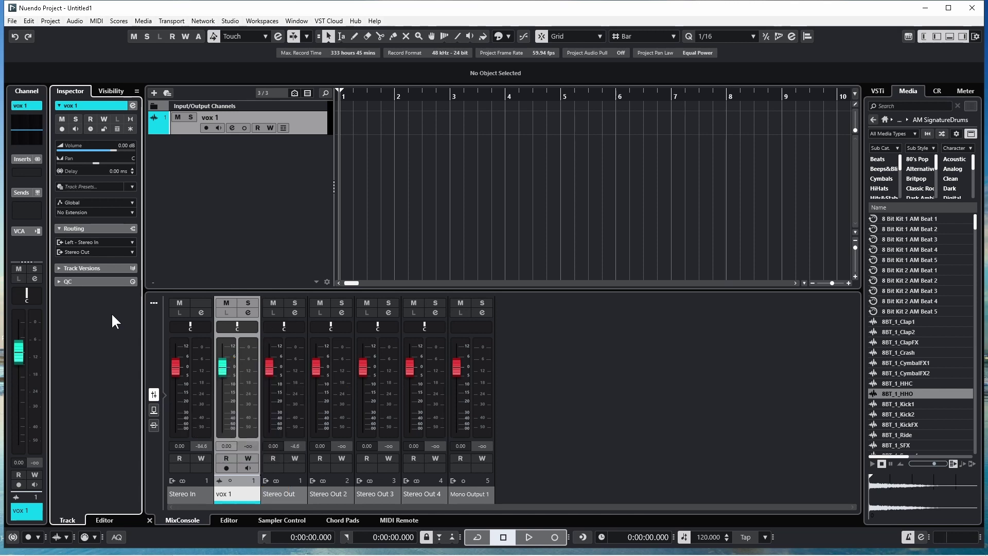
# Step: Show the channel sends in the mixer and assign the first send of vox 1 to Mono Output 1
pyautogui.click(154, 411)
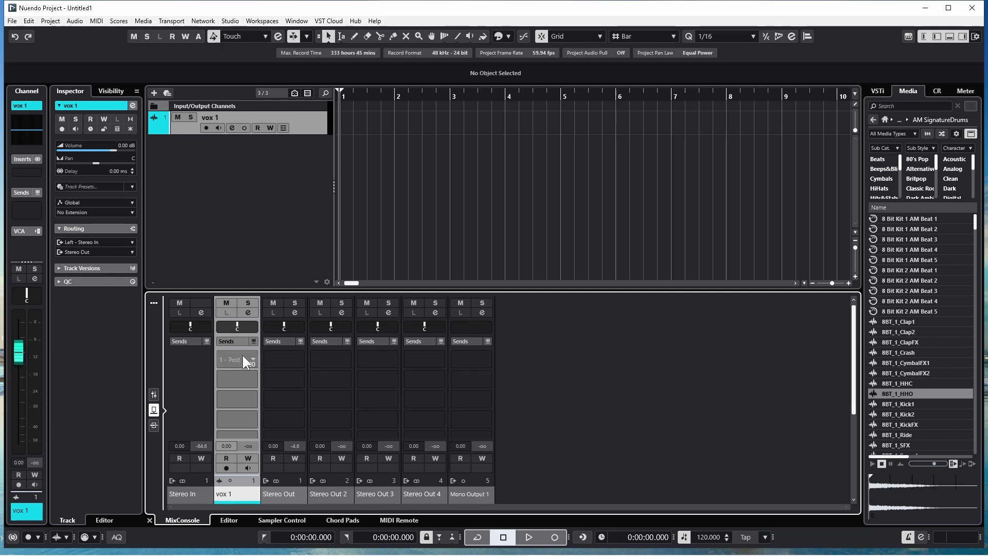
pyautogui.click(249, 356)
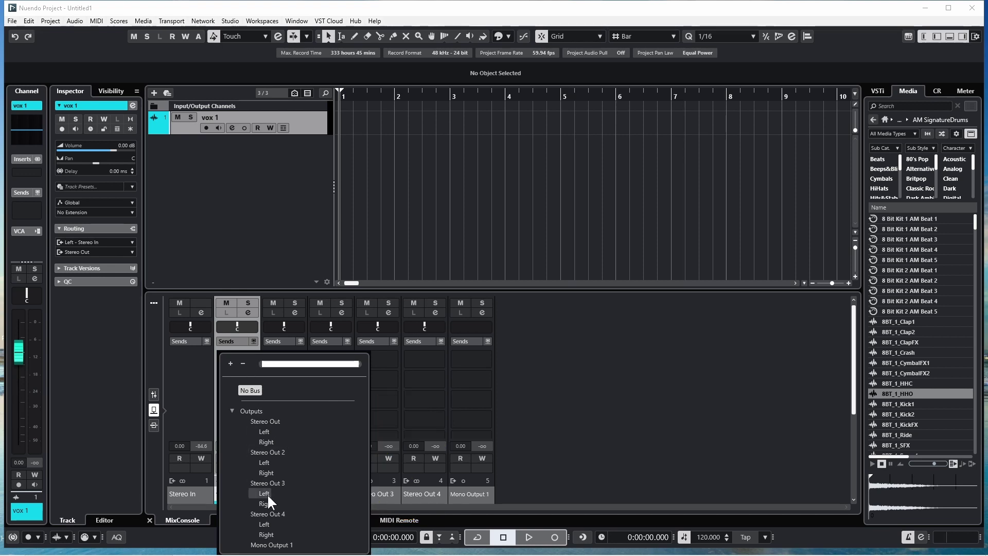
pyautogui.click(272, 544)
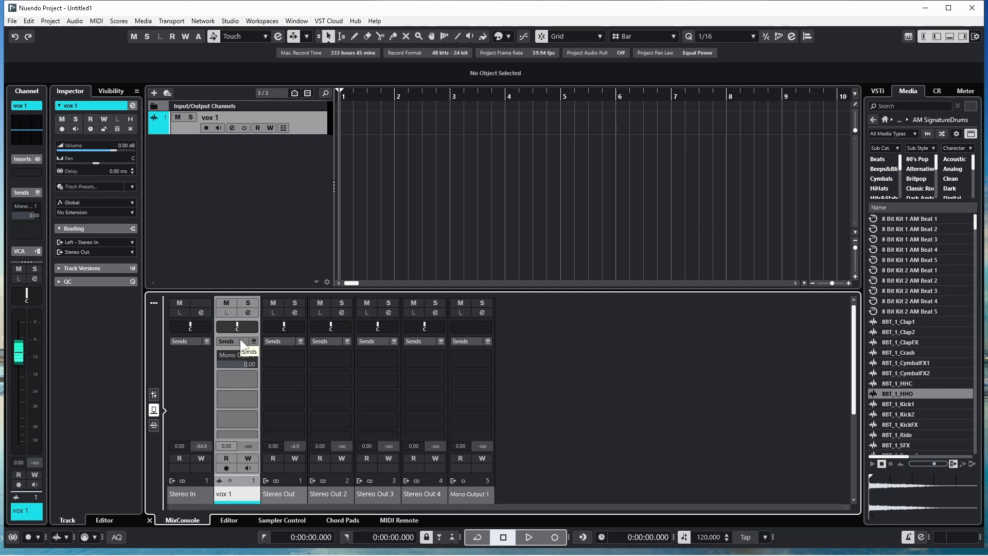
# Step: Switch the vox 1 send to Mono Output 1 to pre-fader and activate it
pyautogui.moveTo(240, 355)
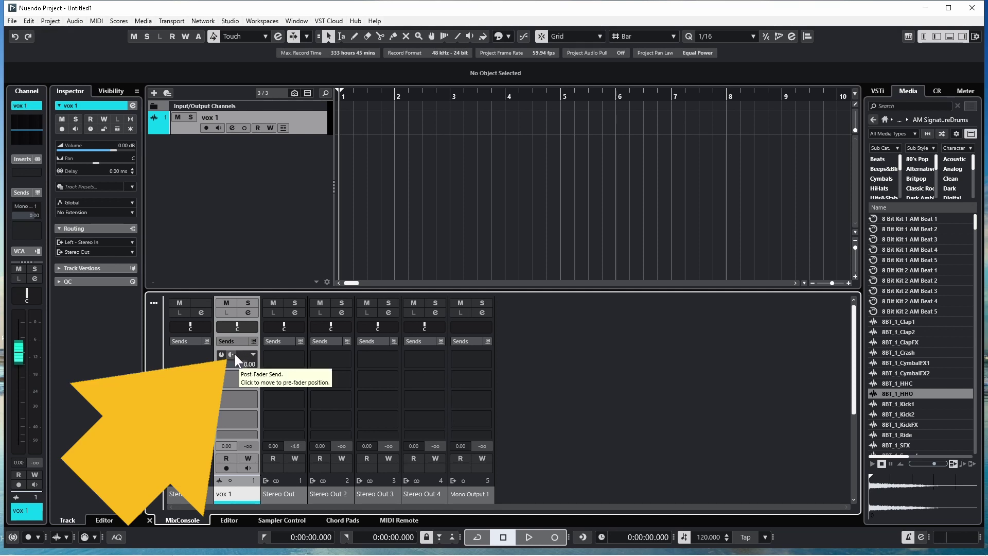
pyautogui.click(232, 355)
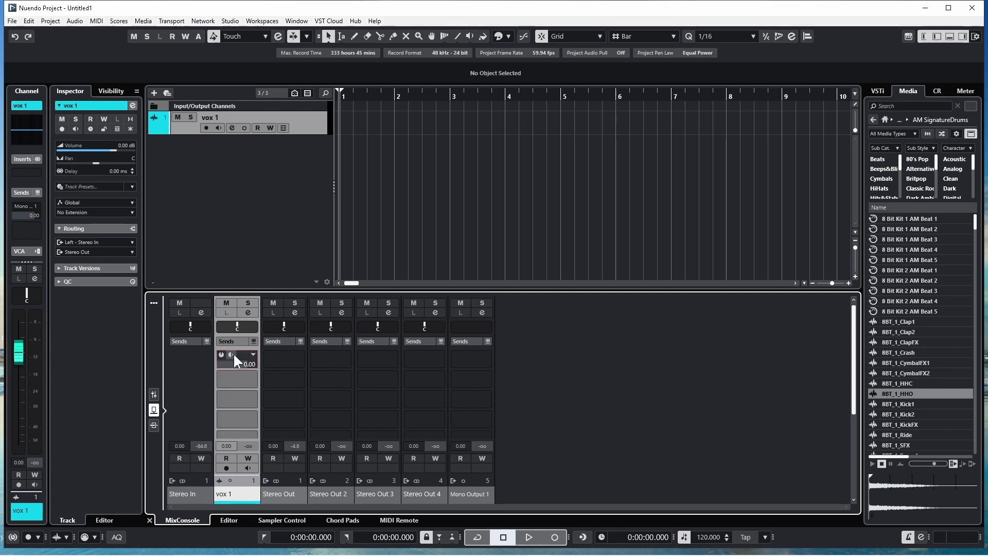
pyautogui.click(234, 354)
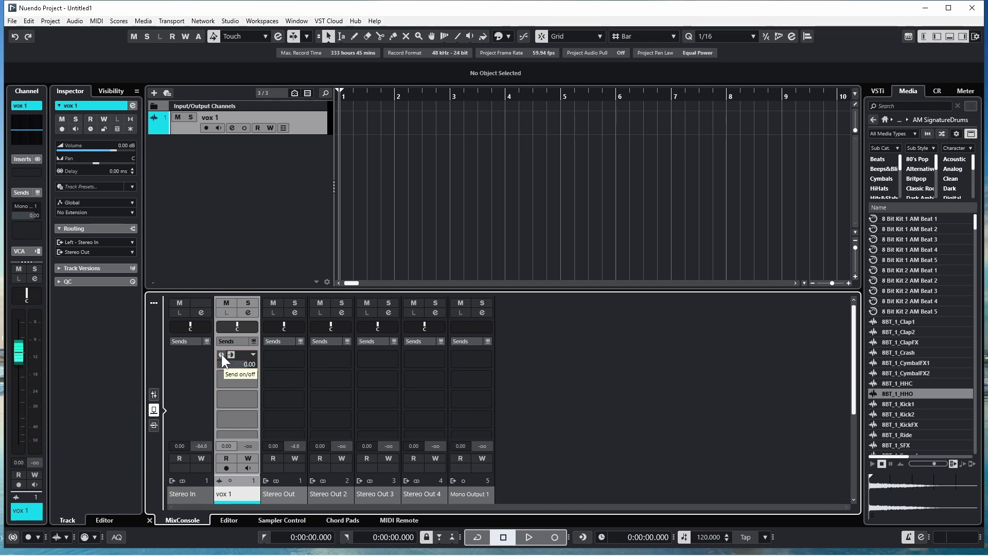
pyautogui.click(222, 354)
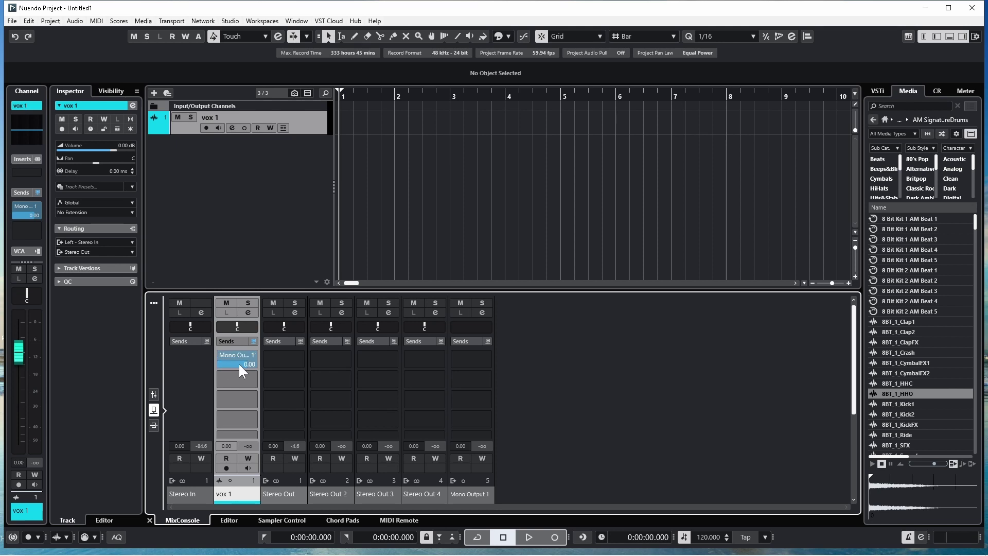
pyautogui.moveTo(234, 363)
pyautogui.mouseDown()
pyautogui.moveTo(221, 362)
pyautogui.moveTo(239, 367)
pyautogui.mouseUp()
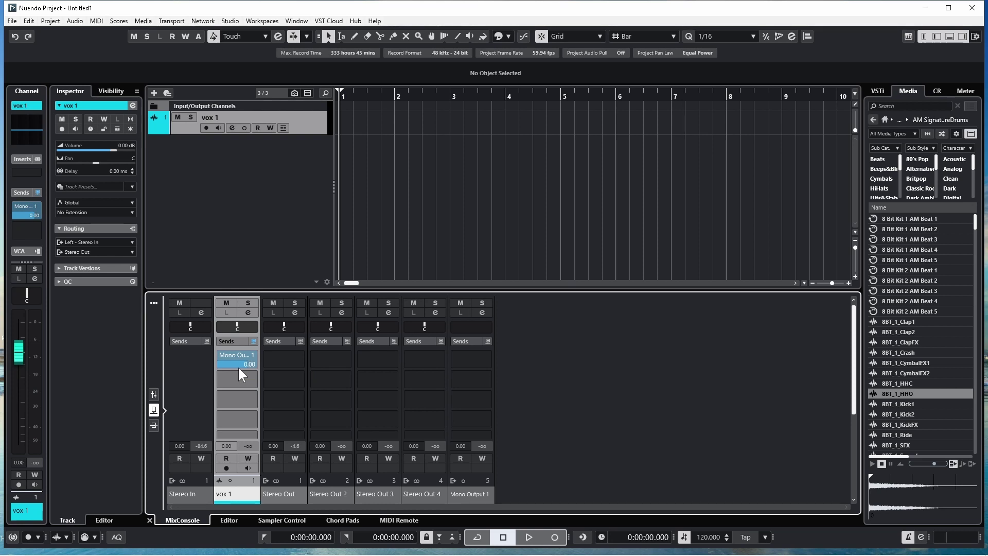